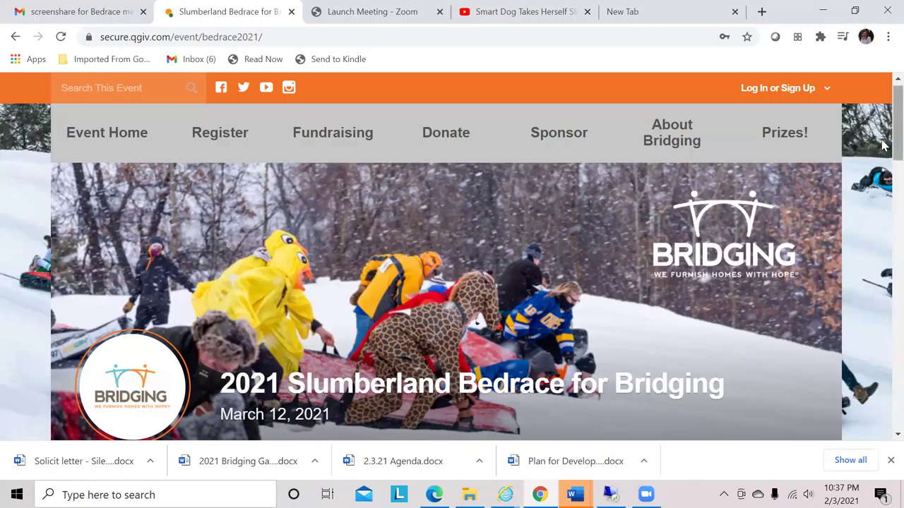
Open the event's registration page and choose Register Today
{"action": "scroll", "coordinate": [883, 156], "scroll_direction": "down", "scroll_amount": 2}
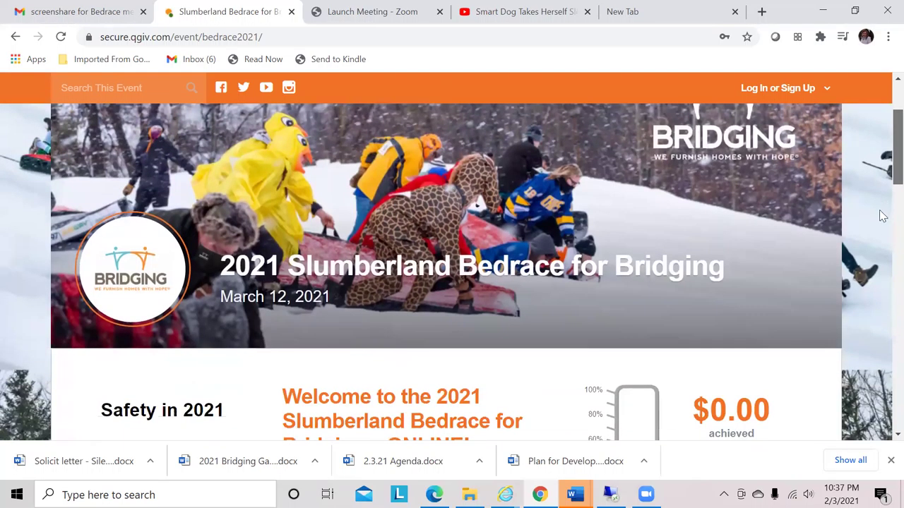
{"action": "scroll", "coordinate": [875, 226], "scroll_direction": "down", "scroll_amount": 6}
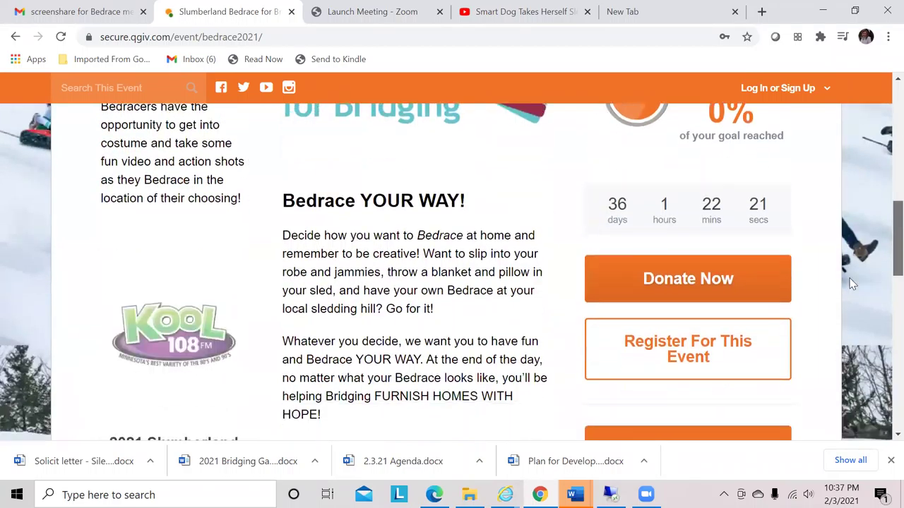
{"action": "scroll", "coordinate": [851, 283], "scroll_direction": "down", "scroll_amount": 2}
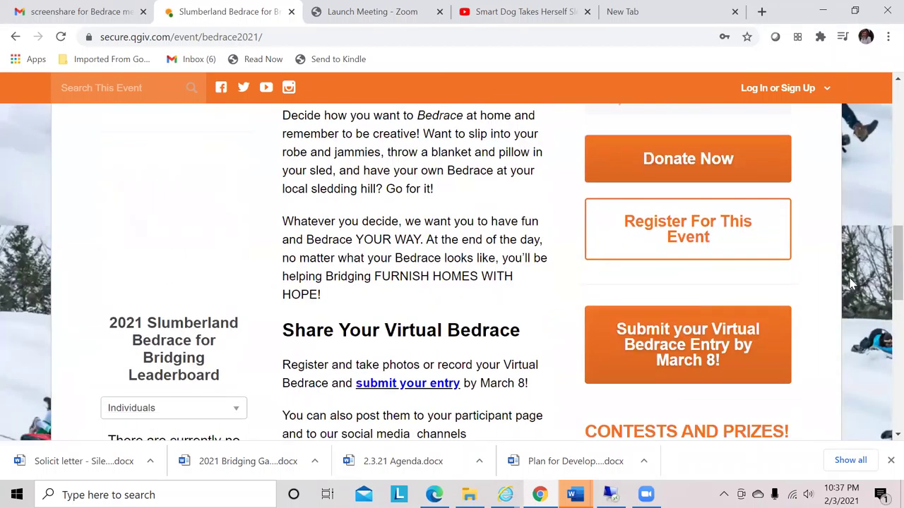
{"action": "left_click", "coordinate": [706, 233]}
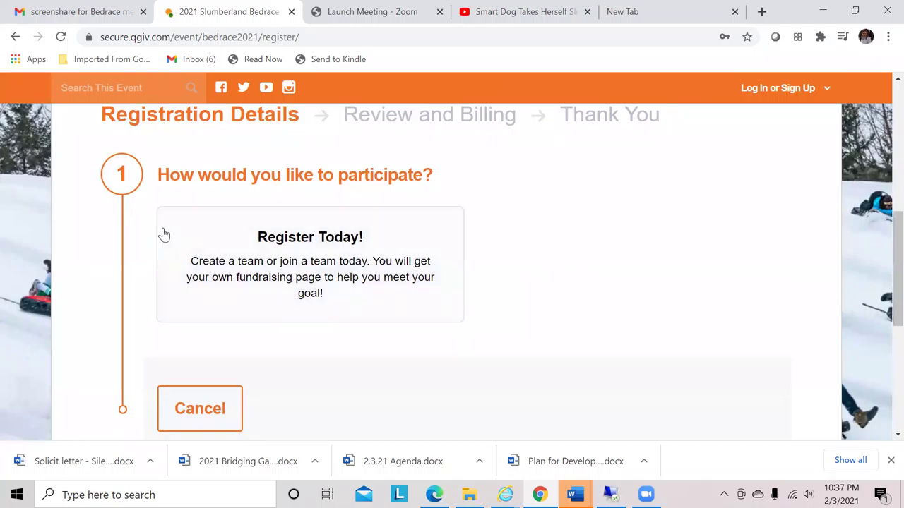
{"action": "left_click", "coordinate": [273, 252]}
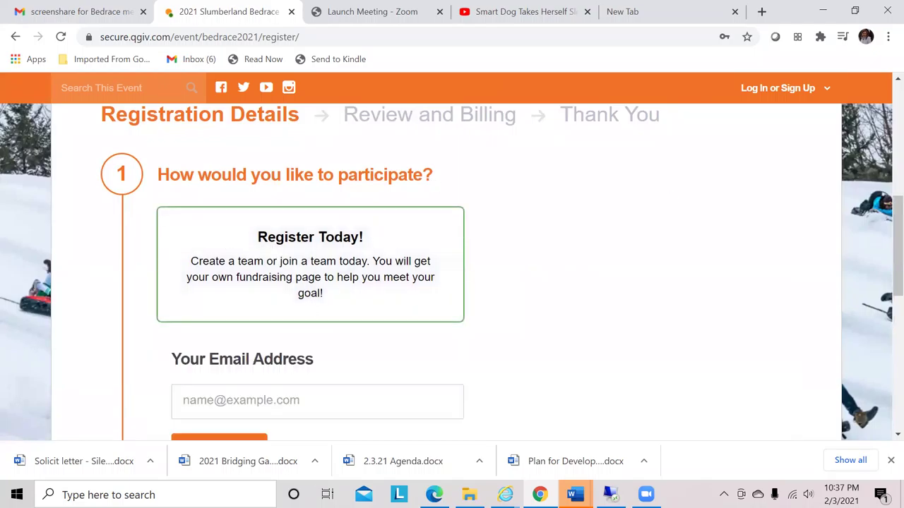
Enter the registrant's email address and continue with the registration
{"action": "left_click", "coordinate": [226, 397]}
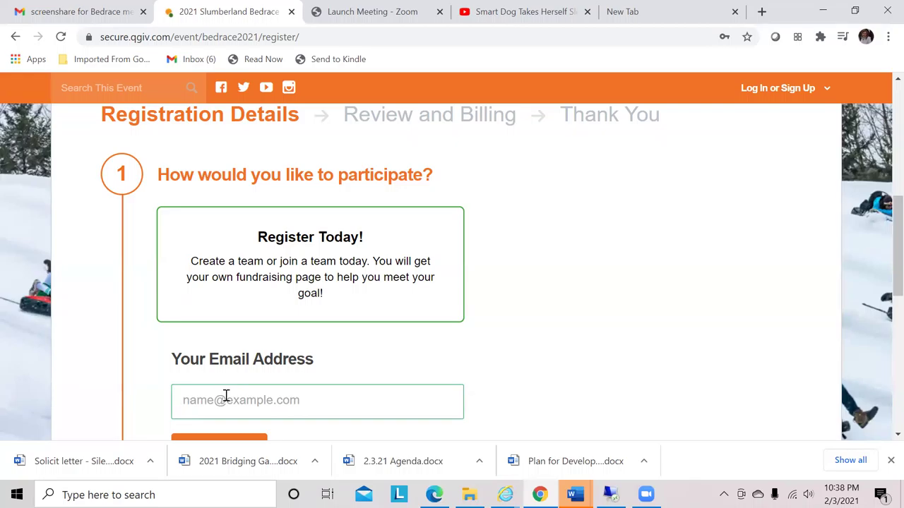
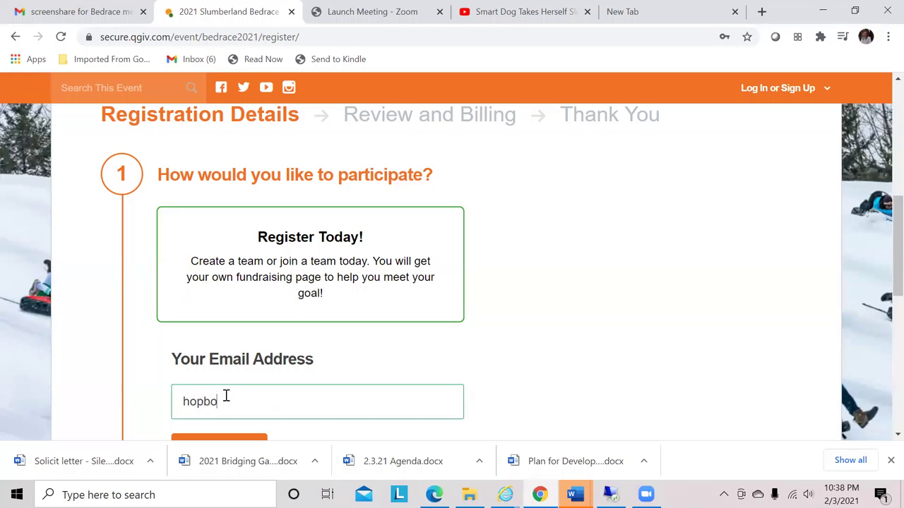
{"action": "scroll", "coordinate": [884, 438], "scroll_direction": "down", "scroll_amount": 1}
{"action": "scroll", "coordinate": [884, 438], "scroll_direction": "down", "scroll_amount": 1}
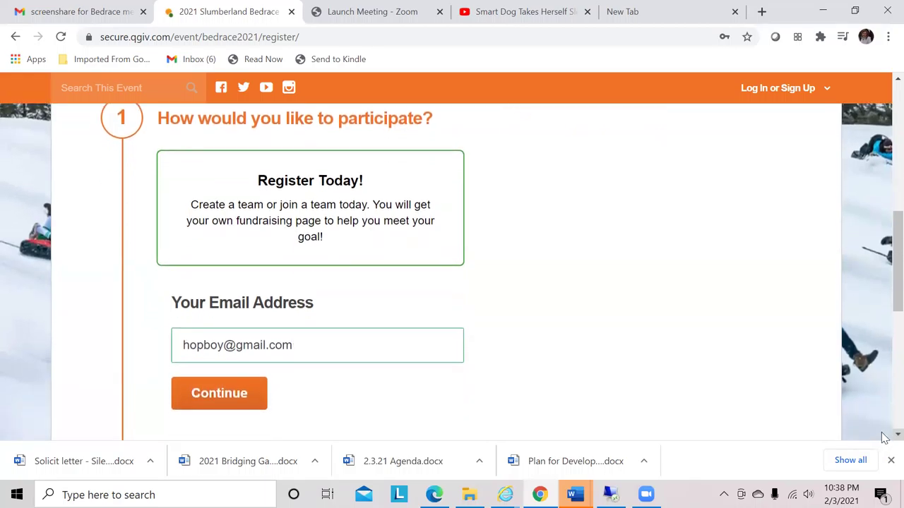
{"action": "left_click", "coordinate": [226, 396]}
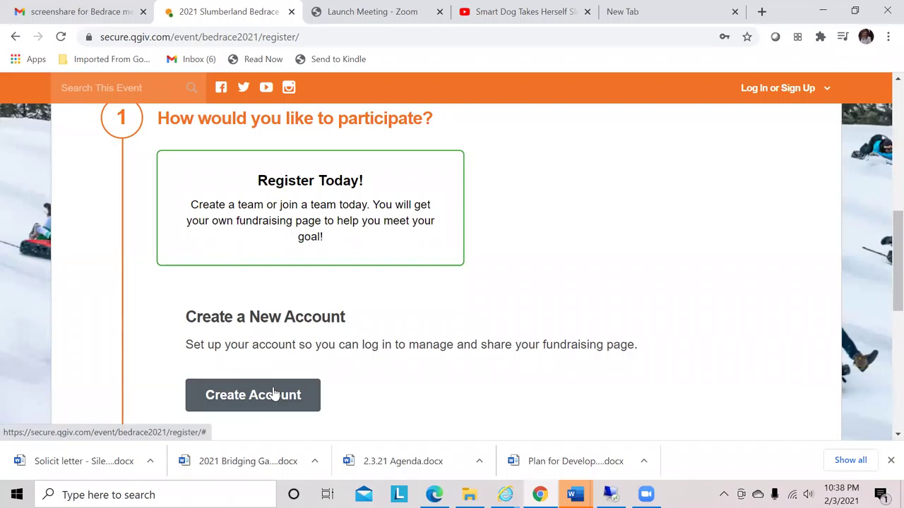
Start a new account and fill in the participant's first and last name
{"action": "left_click", "coordinate": [274, 394]}
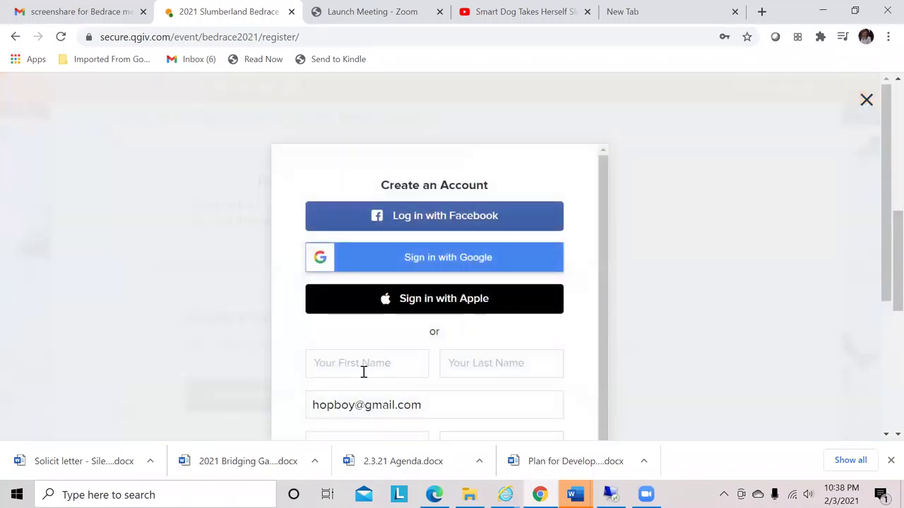
{"action": "left_click", "coordinate": [363, 371]}
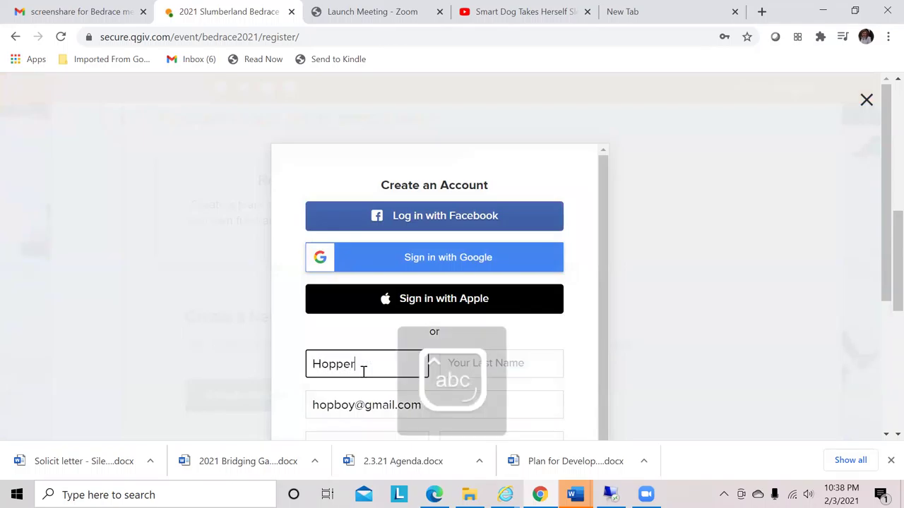
{"action": "key", "text": "Tab"}
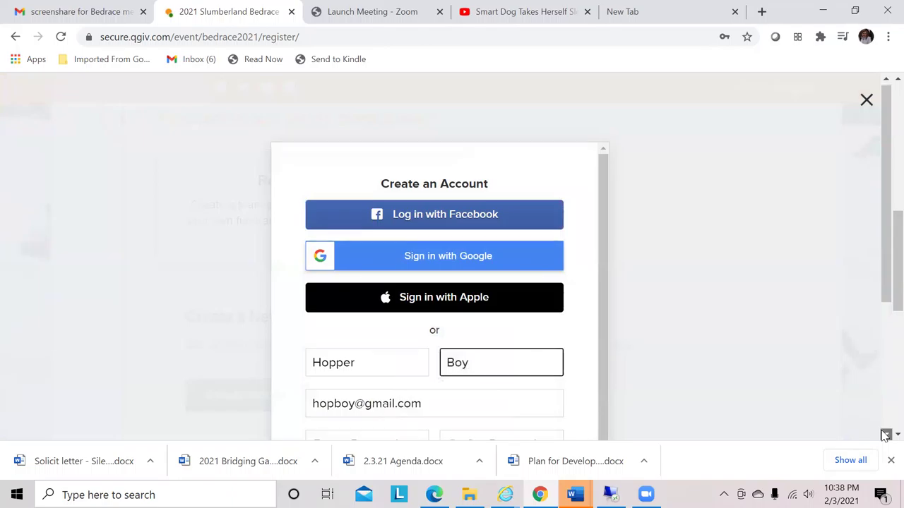
Enter the account password and its matching confirmation
{"action": "scroll", "coordinate": [576, 265], "scroll_direction": "down", "scroll_amount": 3}
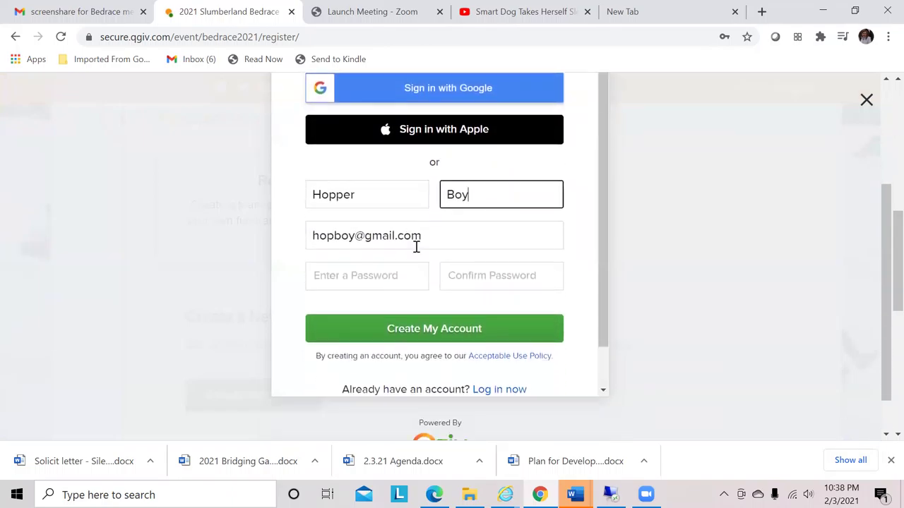
{"action": "left_click", "coordinate": [395, 275]}
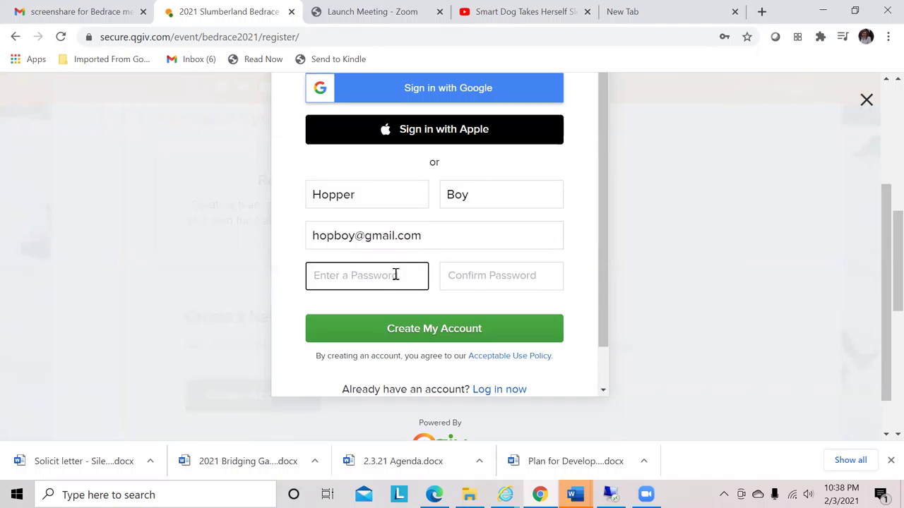
{"action": "type", "text": "••••••"}
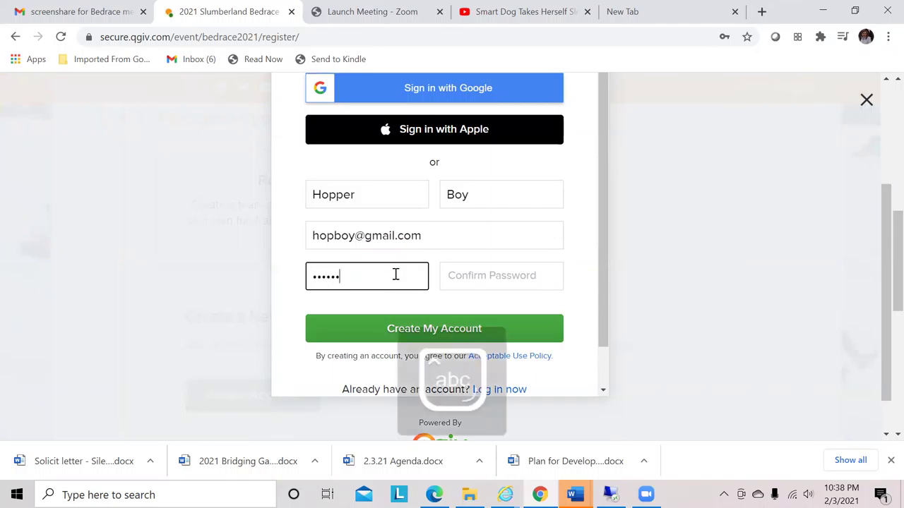
{"action": "type", "text": "••••••"}
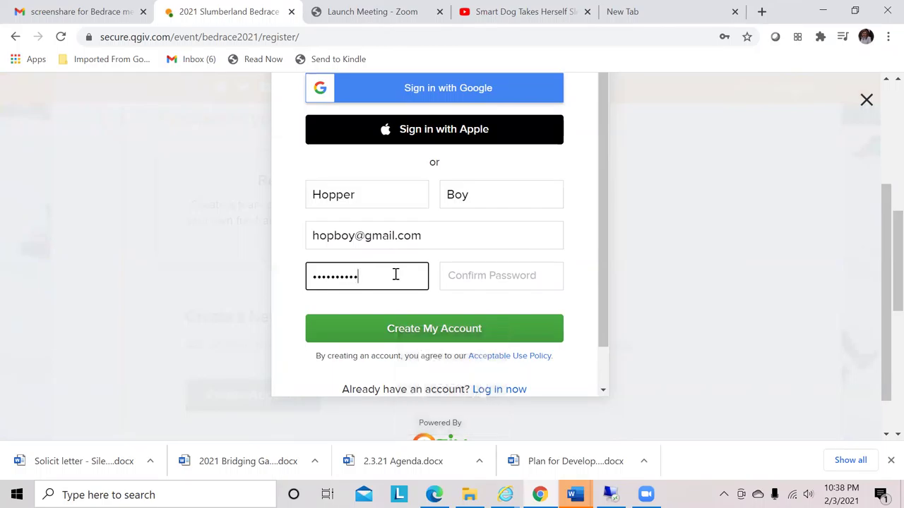
{"action": "type", "text": "•"}
{"action": "left_click", "coordinate": [500, 272]}
{"action": "type", "text": "•"}
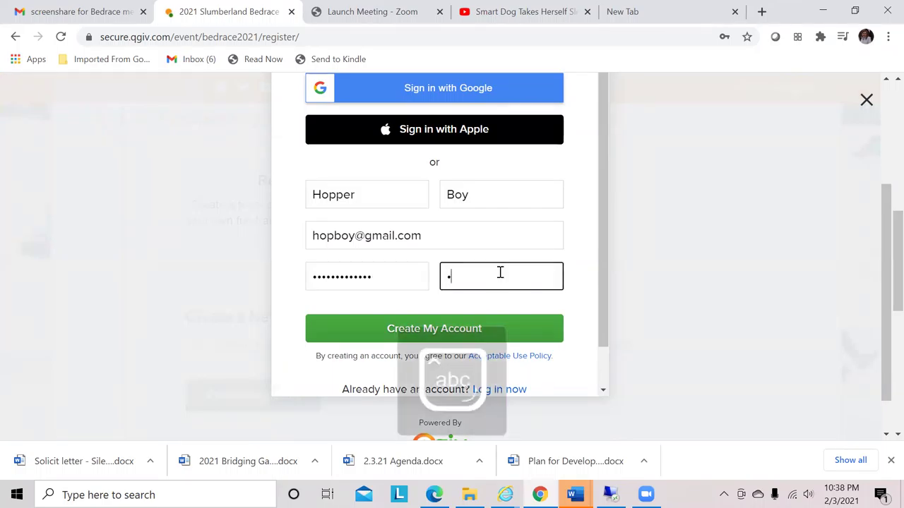
{"action": "type", "text": "••••••••••••"}
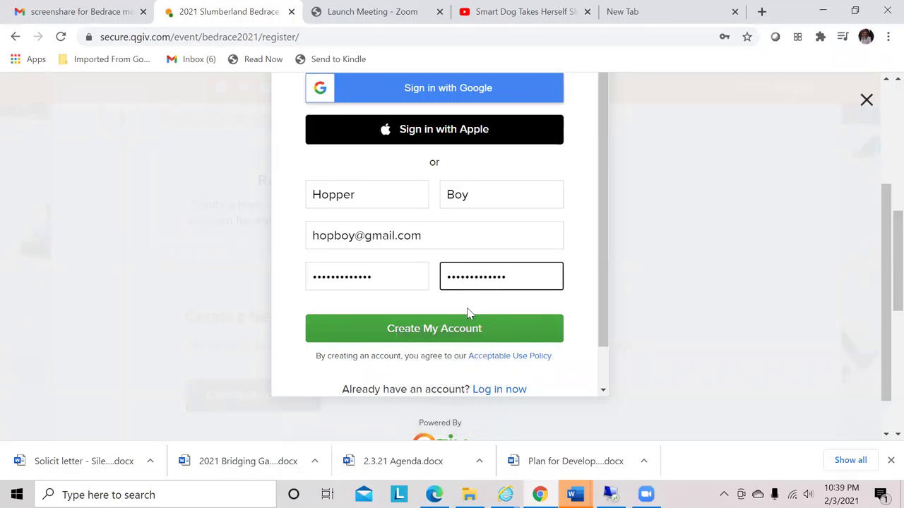
Create the account, then register as Individual Bedracer - Virtual fundraising as an individual
{"action": "left_click", "coordinate": [452, 330]}
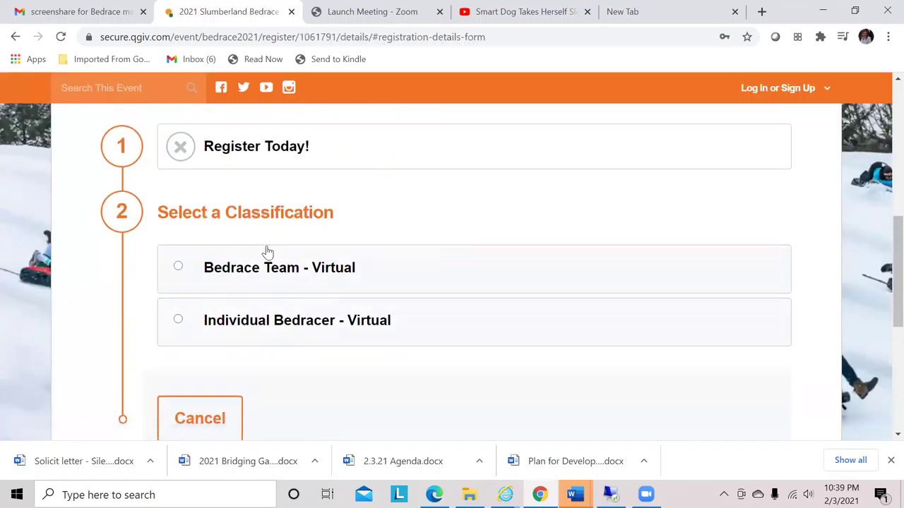
{"action": "left_click", "coordinate": [300, 322]}
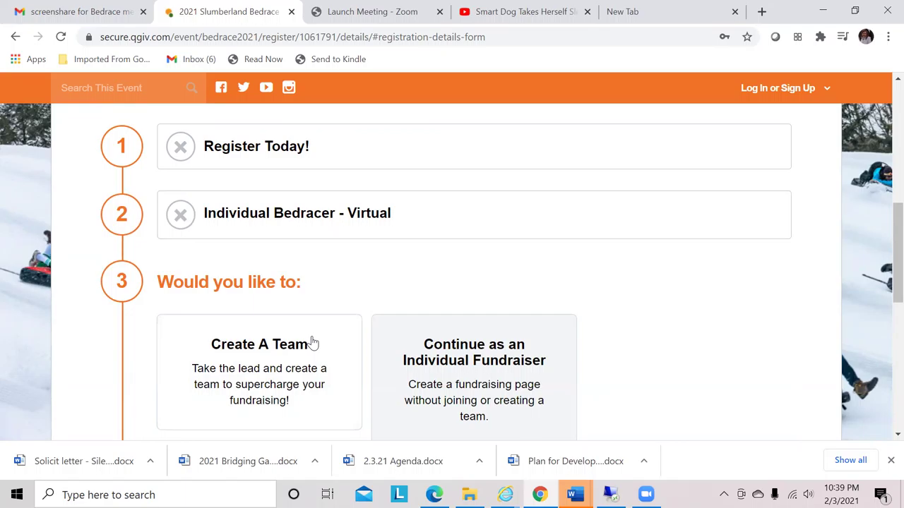
{"action": "left_click", "coordinate": [492, 357]}
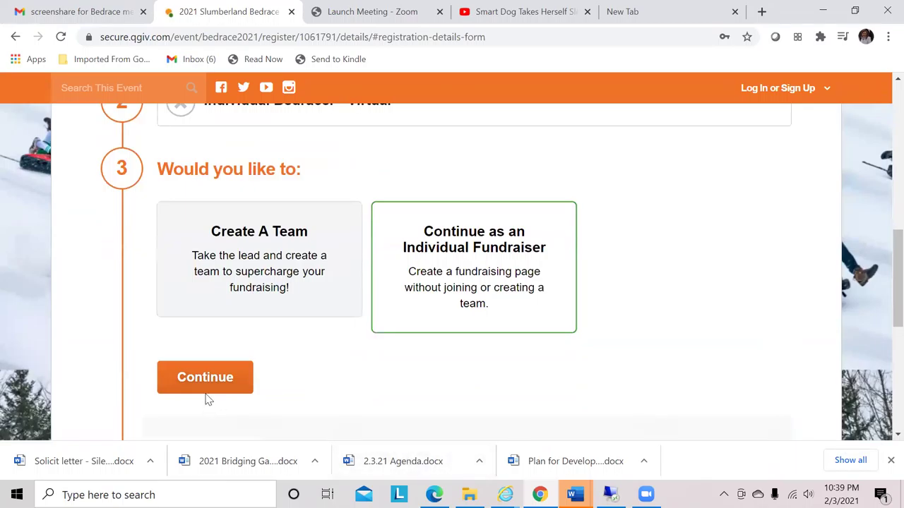
{"action": "left_click", "coordinate": [205, 382]}
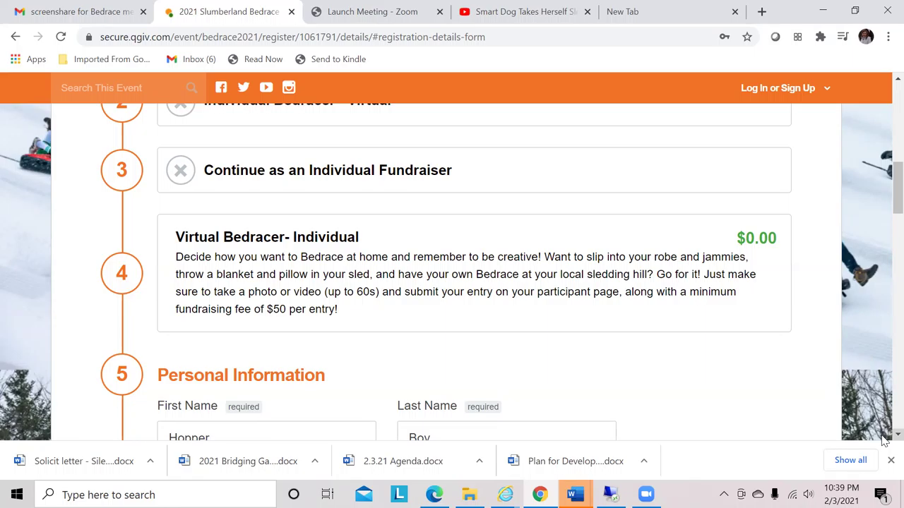
Fill in the participant's street address and city
{"action": "scroll", "coordinate": [882, 439], "scroll_direction": "down", "scroll_amount": 3}
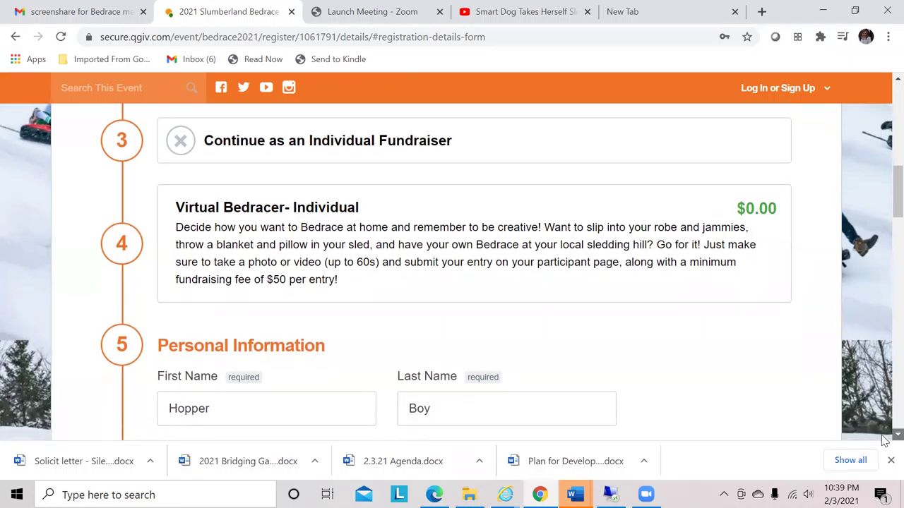
{"action": "scroll", "coordinate": [882, 438], "scroll_direction": "down", "scroll_amount": 3}
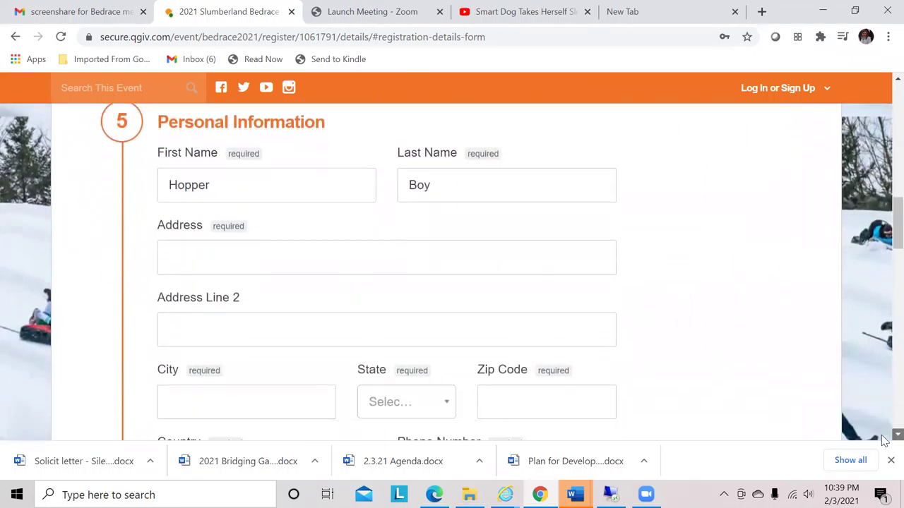
{"action": "left_click", "coordinate": [294, 248]}
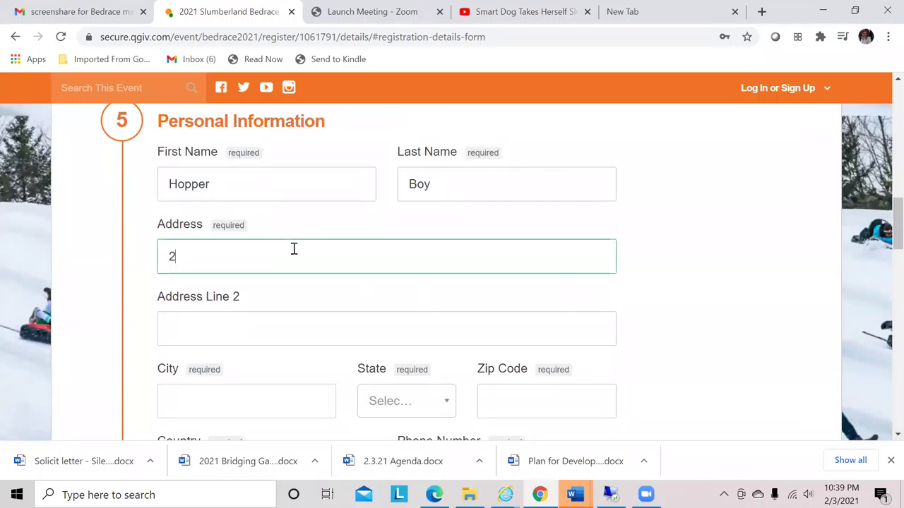
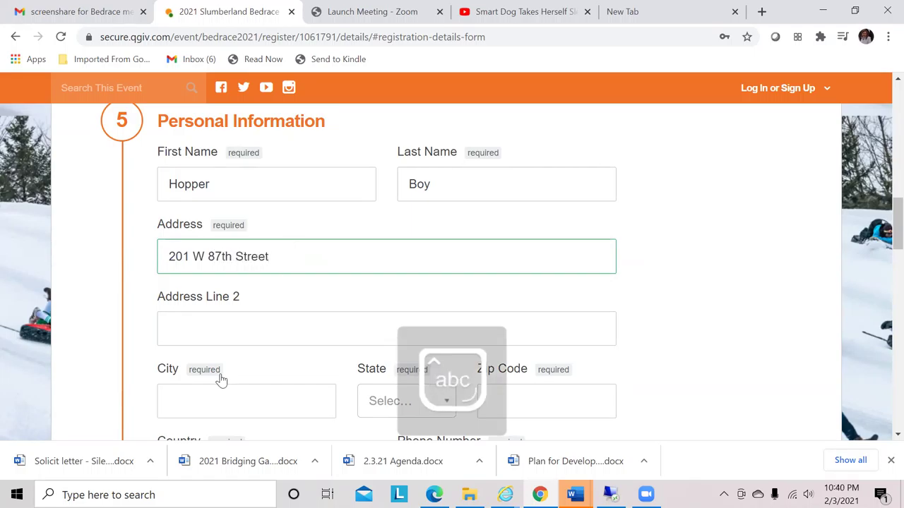
{"action": "left_click", "coordinate": [220, 396]}
{"action": "type", "text": "Bloomington"}
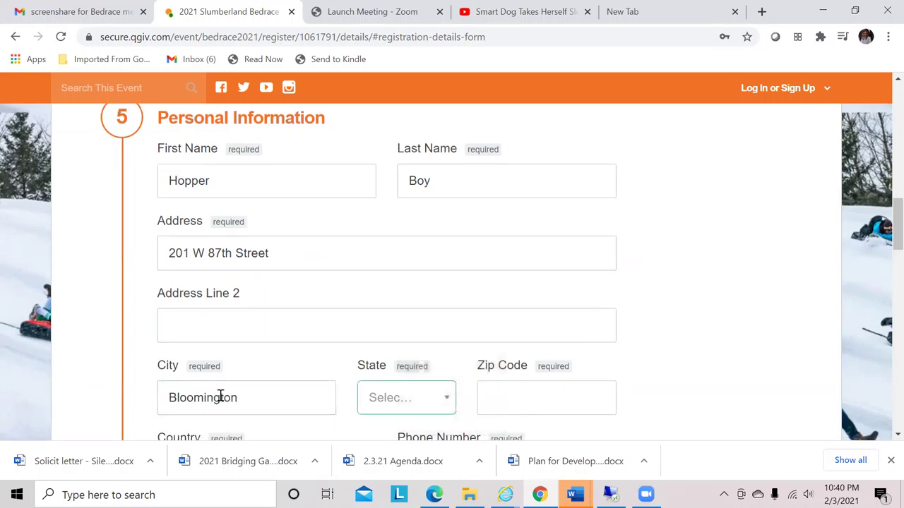
Choose Minnesota as the state and fill in the zip code and phone number
{"action": "left_click", "coordinate": [447, 403]}
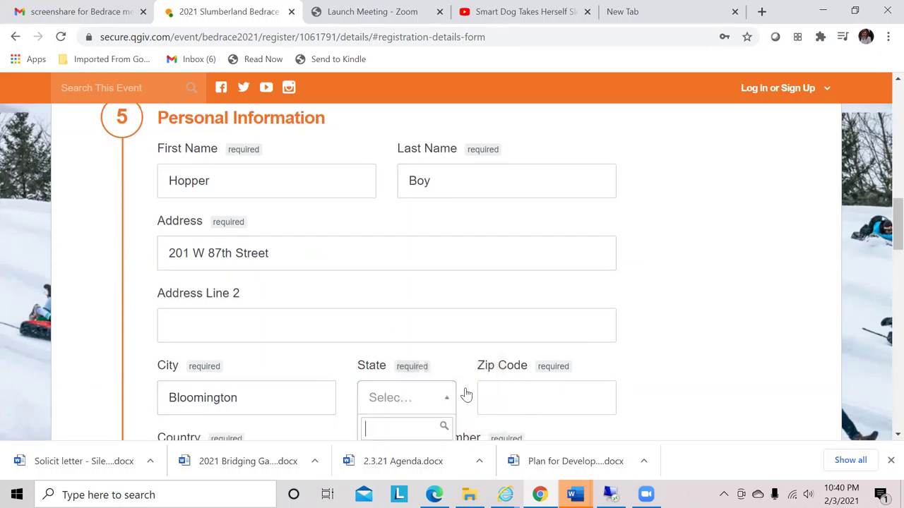
{"action": "scroll", "coordinate": [885, 263], "scroll_direction": "down", "scroll_amount": 2}
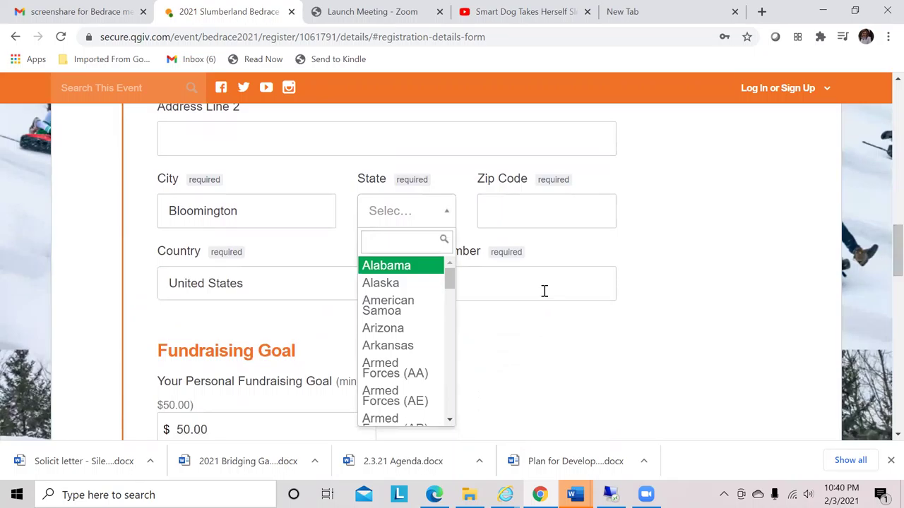
{"action": "left_click_drag", "start_coordinate": [449, 277], "coordinate": [447, 339]}
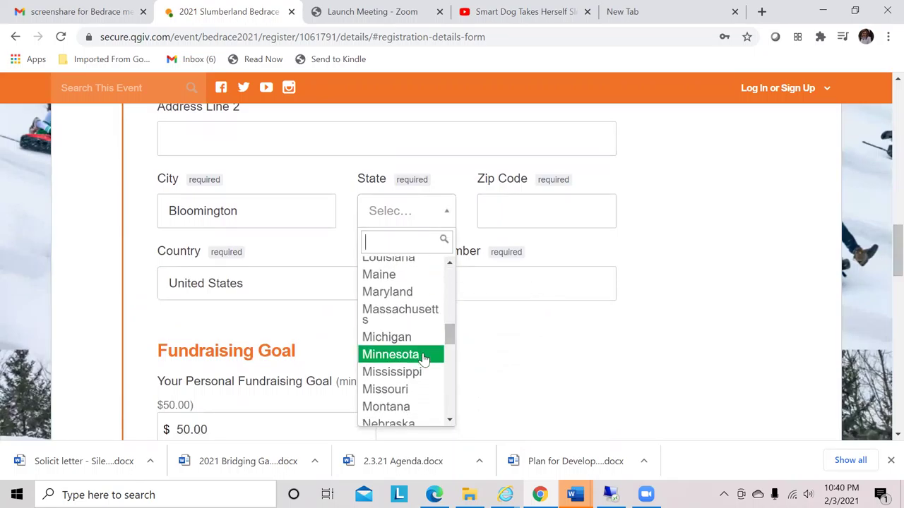
{"action": "left_click", "coordinate": [423, 357]}
{"action": "left_click", "coordinate": [509, 218]}
{"action": "type", "text": "55420"}
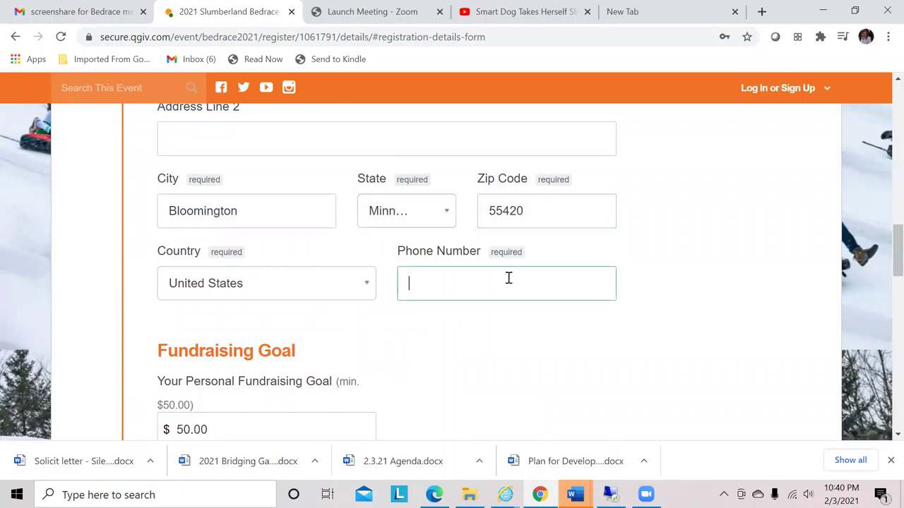
{"action": "left_click", "coordinate": [509, 278]}
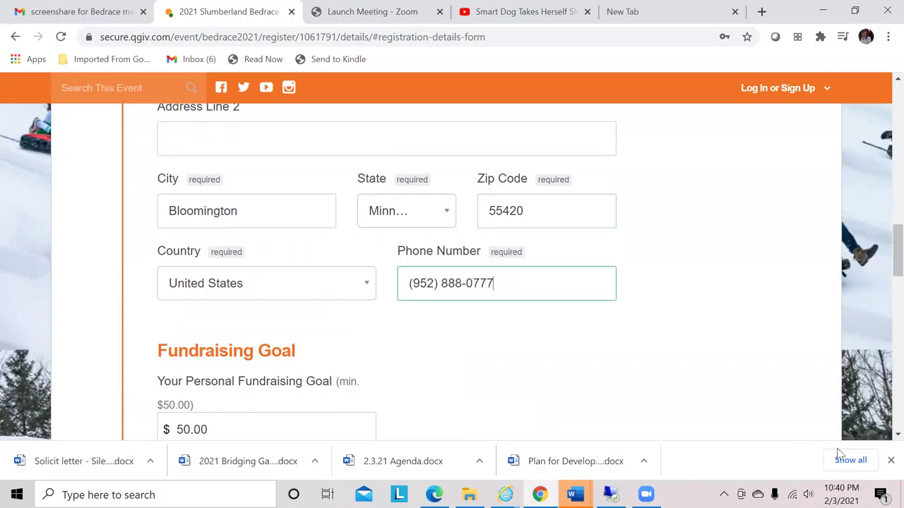
{"action": "scroll", "coordinate": [883, 438], "scroll_direction": "down", "scroll_amount": 1}
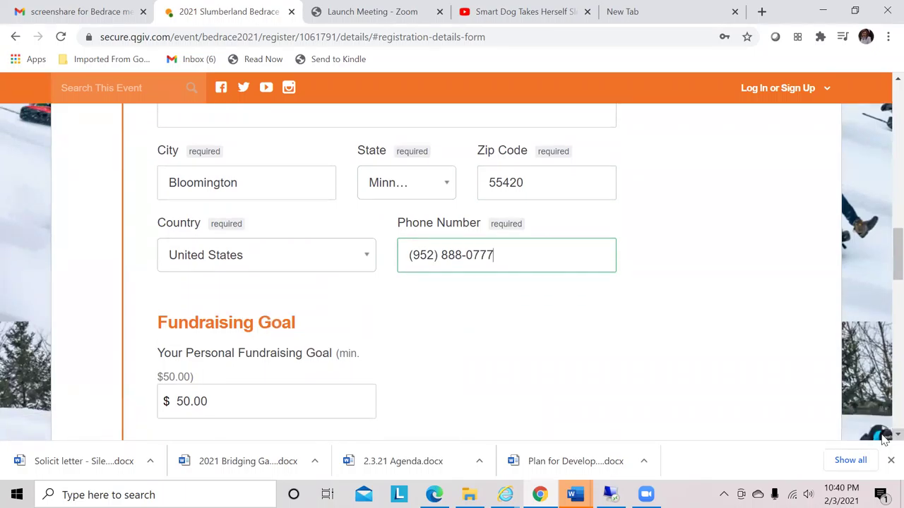
{"action": "scroll", "coordinate": [883, 438], "scroll_direction": "down", "scroll_amount": 1}
Raise the personal fundraising goal from $50.00 to $100.00
{"action": "scroll", "coordinate": [883, 438], "scroll_direction": "down", "scroll_amount": 2}
{"action": "scroll", "coordinate": [884, 439], "scroll_direction": "down", "scroll_amount": 2}
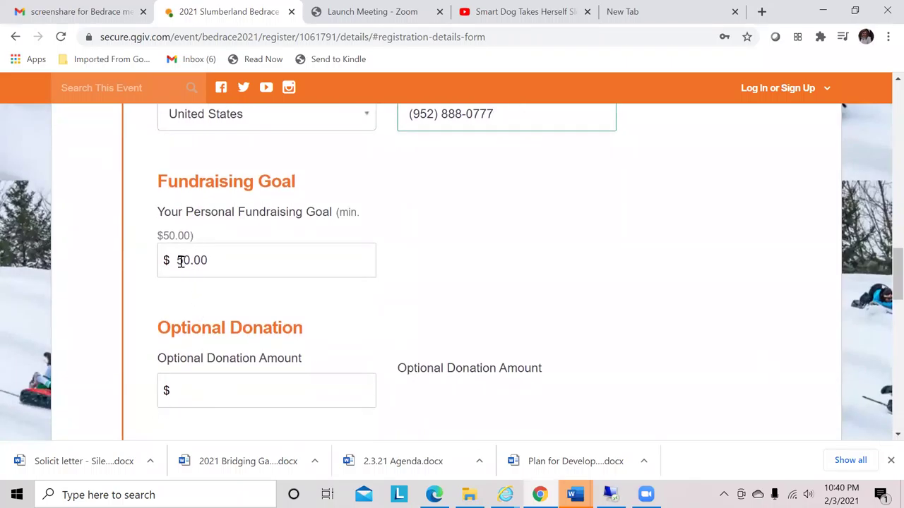
{"action": "double_click", "coordinate": [183, 261]}
{"action": "left_click", "coordinate": [182, 261]}
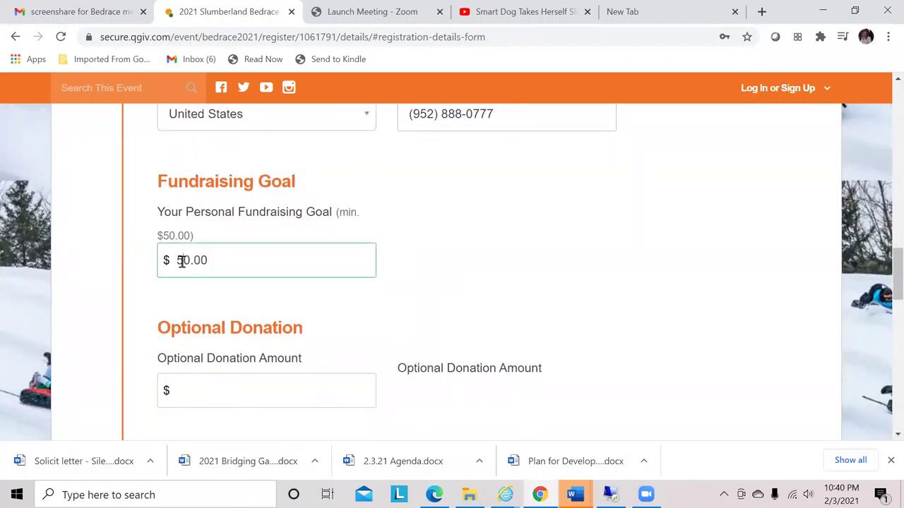
{"action": "key", "text": "BackSpace"}
{"action": "type", "text": "10"}
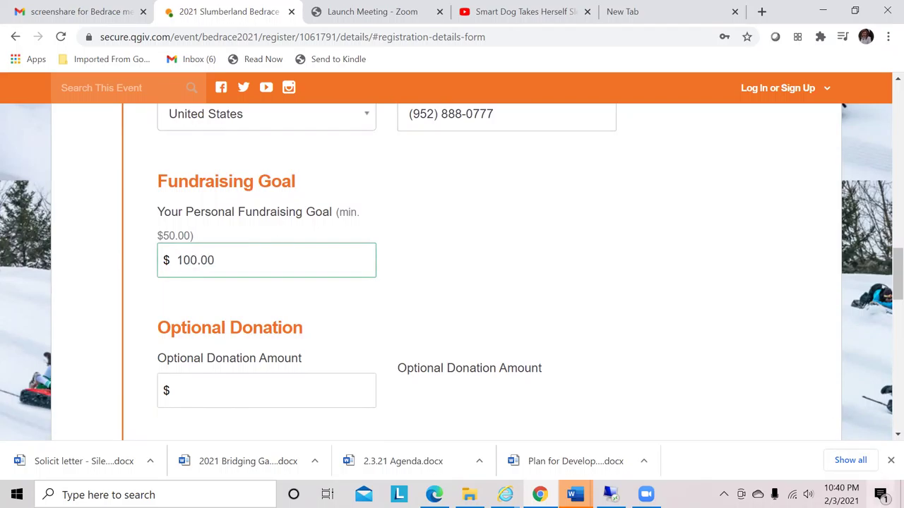
{"action": "scroll", "coordinate": [885, 438], "scroll_direction": "down", "scroll_amount": 1}
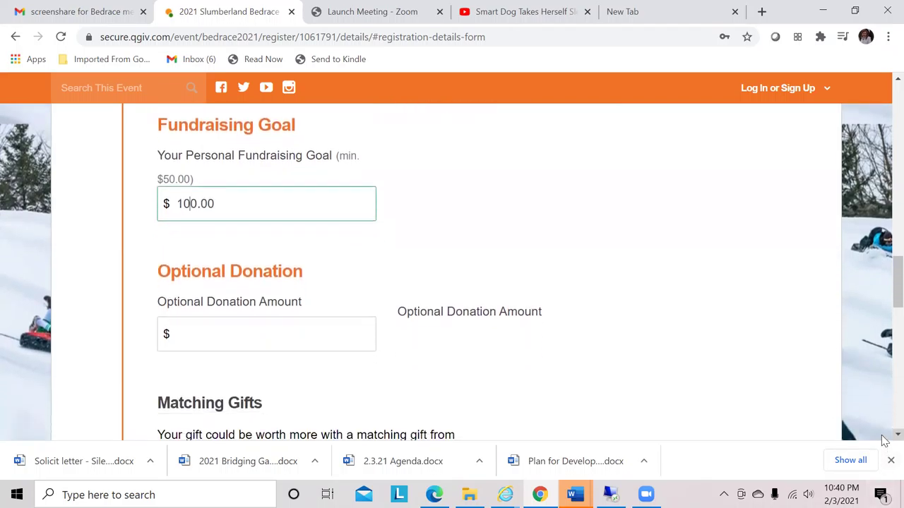
{"action": "scroll", "coordinate": [885, 437], "scroll_direction": "down", "scroll_amount": 2}
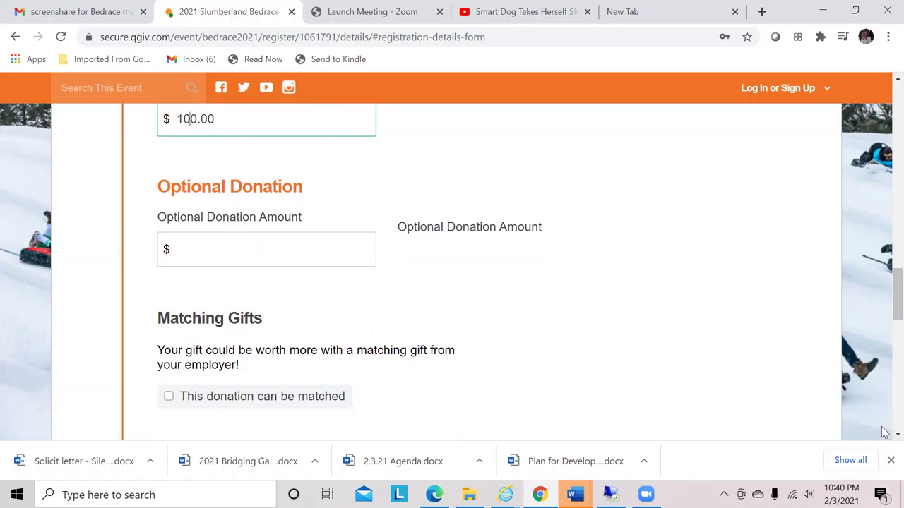
{"action": "scroll", "coordinate": [885, 433], "scroll_direction": "down", "scroll_amount": 2}
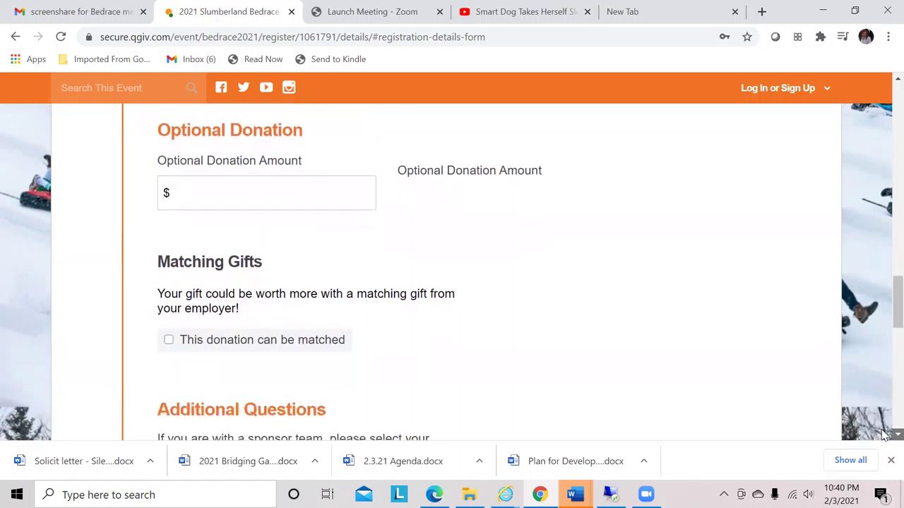
Tick 'This donation can be matched', then untick it again
{"action": "scroll", "coordinate": [884, 433], "scroll_direction": "down", "scroll_amount": 3}
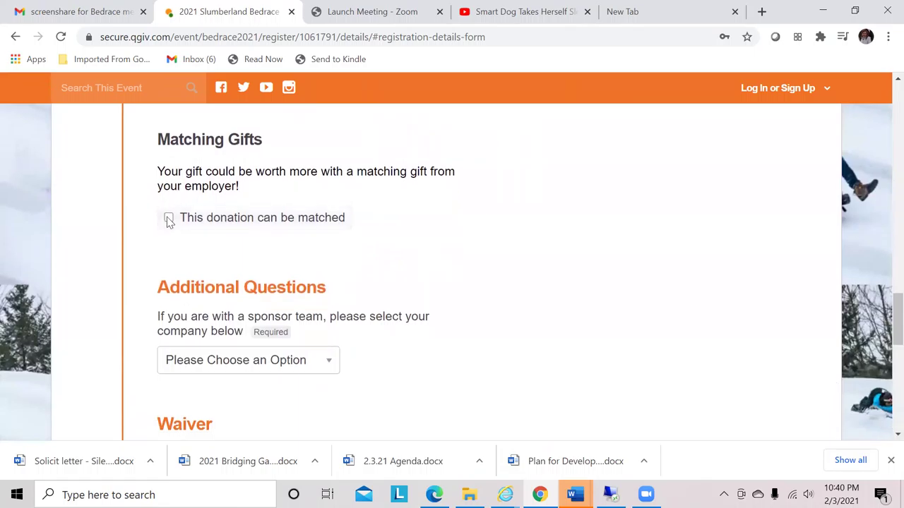
{"action": "left_click", "coordinate": [169, 219]}
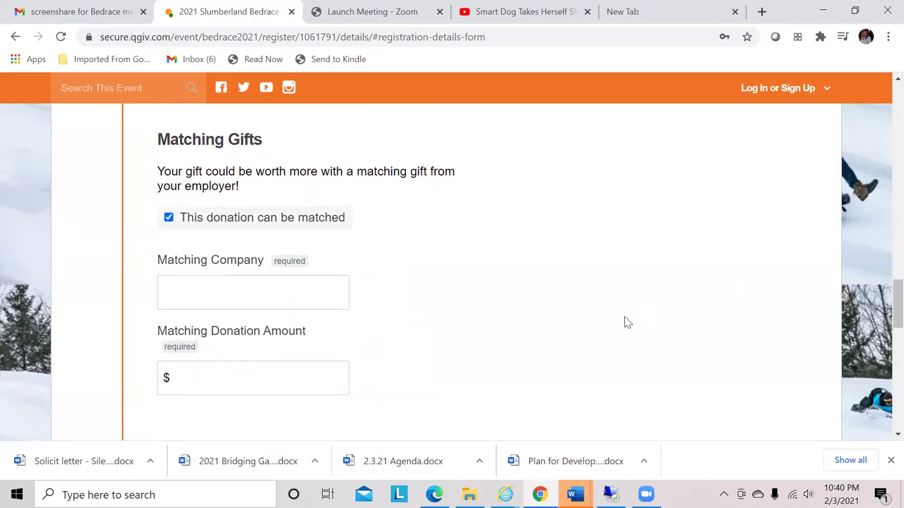
{"action": "left_click", "coordinate": [169, 219]}
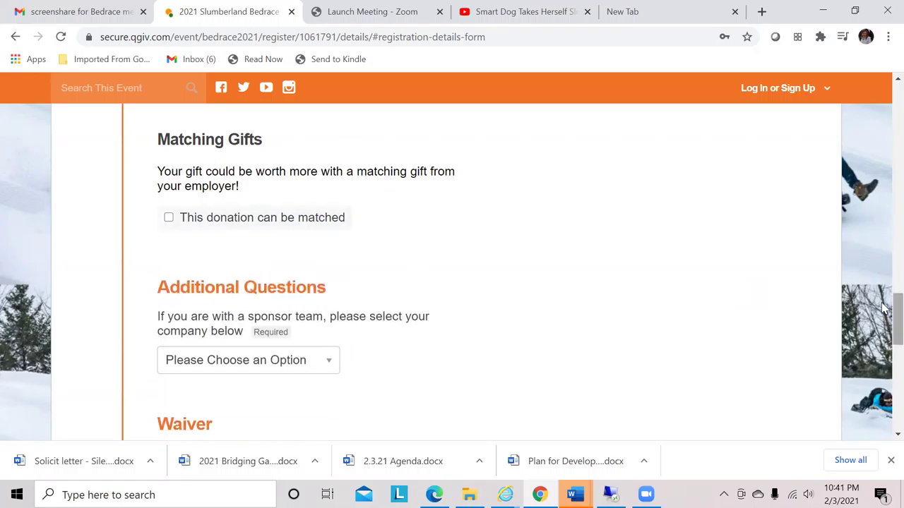
Answer the sponsor team question with 'I am not with sponsor team'
{"action": "scroll", "coordinate": [883, 310], "scroll_direction": "down", "scroll_amount": 2}
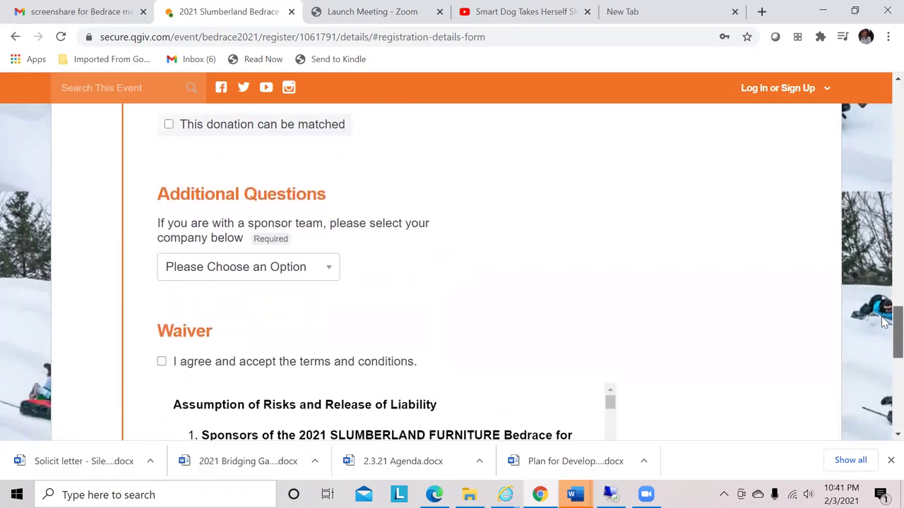
{"action": "scroll", "coordinate": [884, 322], "scroll_direction": "down", "scroll_amount": 1}
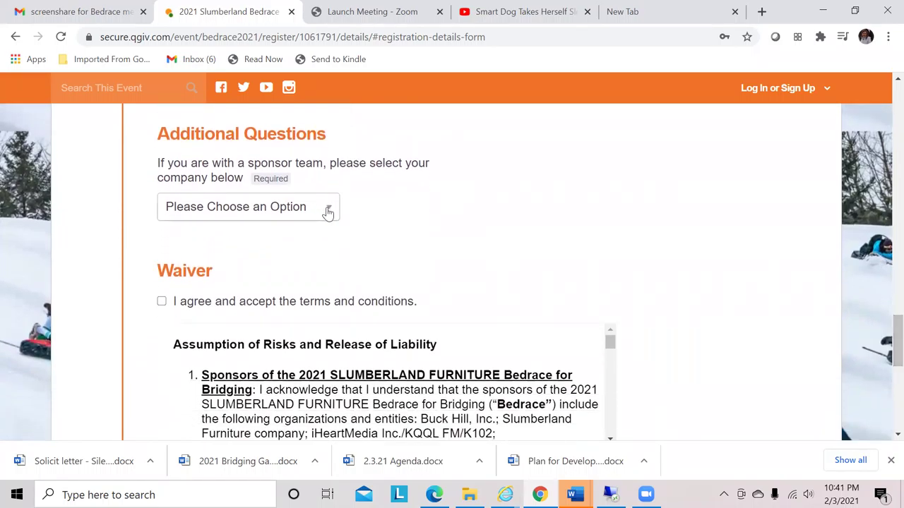
{"action": "left_click", "coordinate": [328, 207]}
{"action": "key", "text": "Down"}
{"action": "key", "text": "Down"}
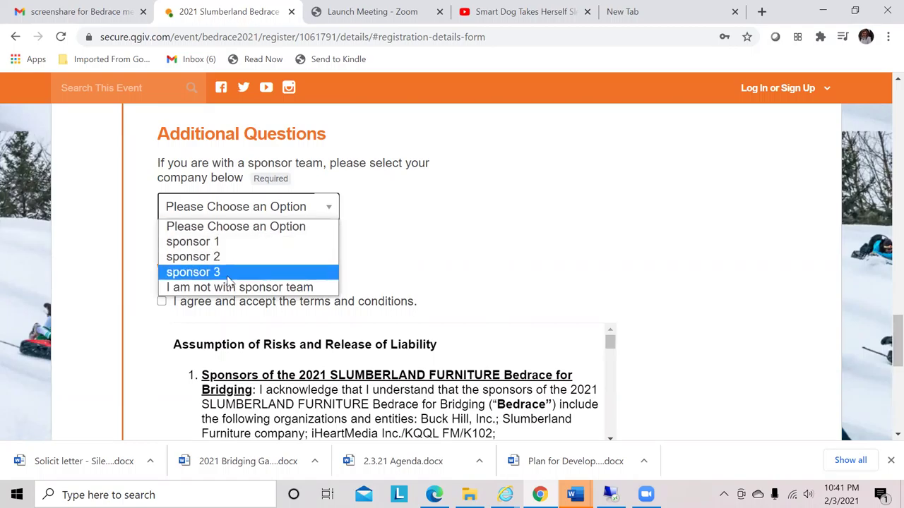
{"action": "key", "text": "Up"}
{"action": "key", "text": "Up"}
{"action": "key", "text": "Up"}
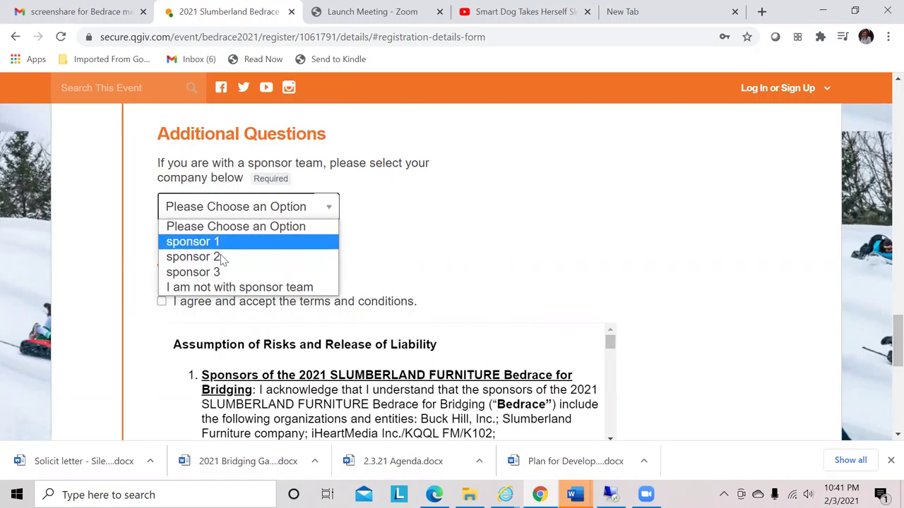
{"action": "left_click", "coordinate": [247, 289]}
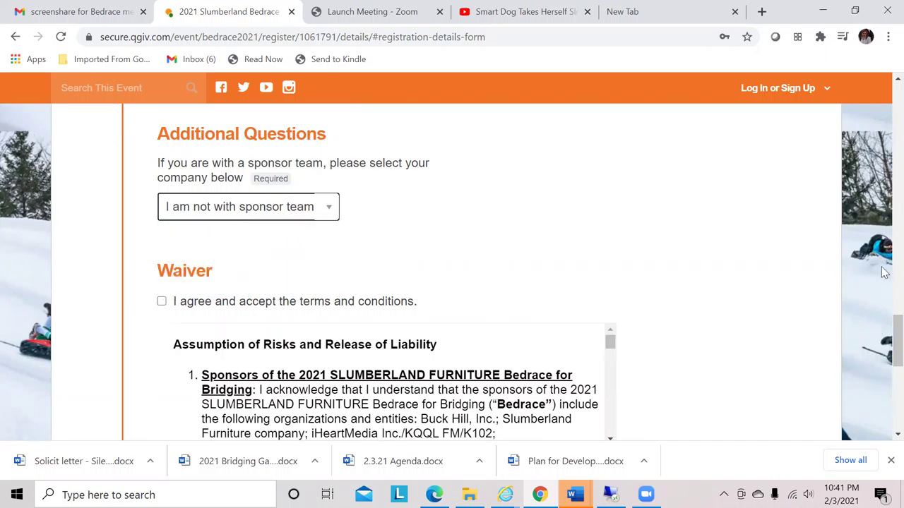
Read through the waiver, accept its terms and conditions, and continue to Review and Billing
{"action": "left_click_drag", "start_coordinate": [884, 328], "coordinate": [884, 342]}
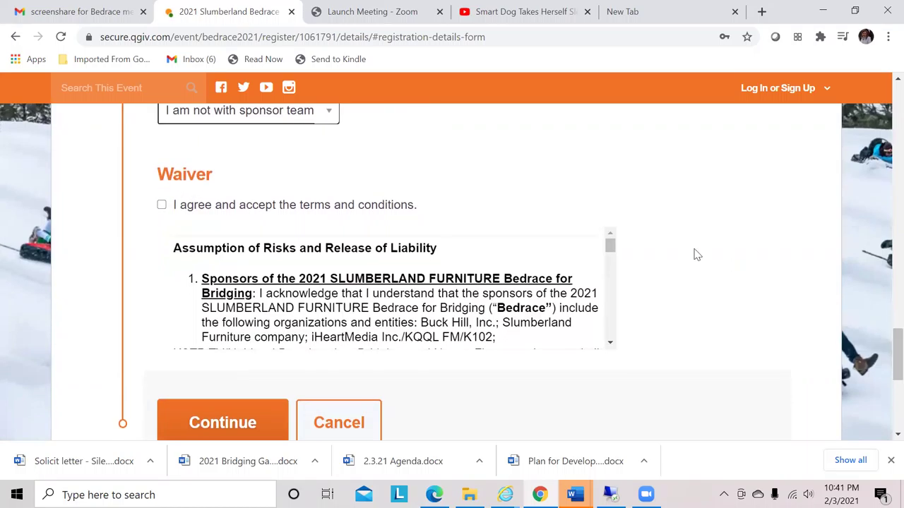
{"action": "left_click", "coordinate": [611, 246]}
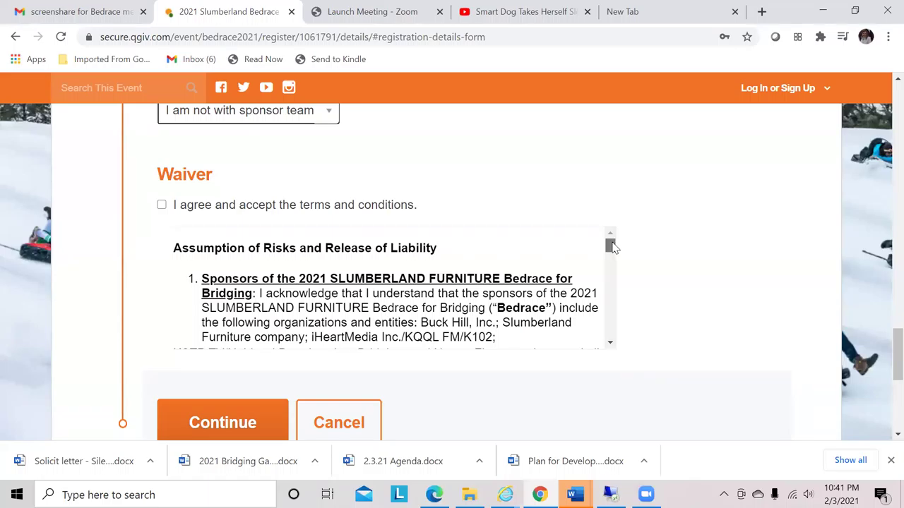
{"action": "left_click_drag", "start_coordinate": [612, 246], "coordinate": [613, 253]}
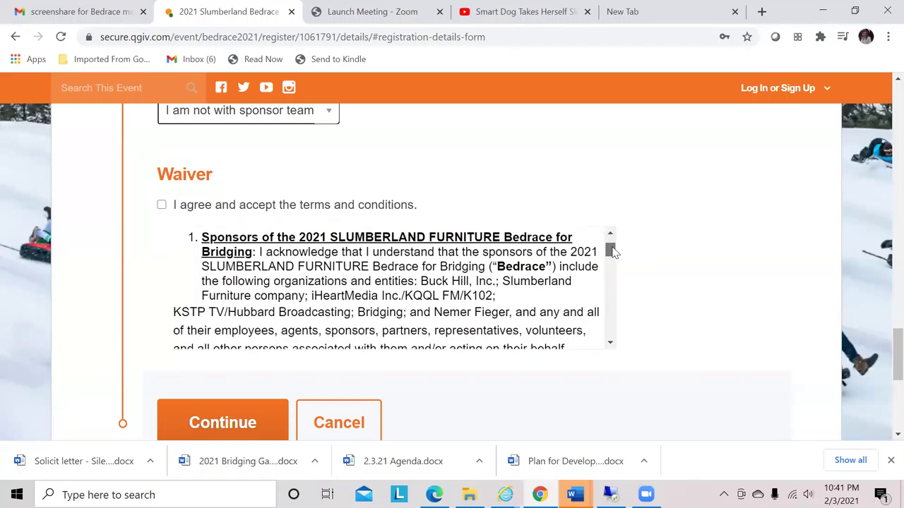
{"action": "left_click_drag", "start_coordinate": [612, 248], "coordinate": [593, 319]}
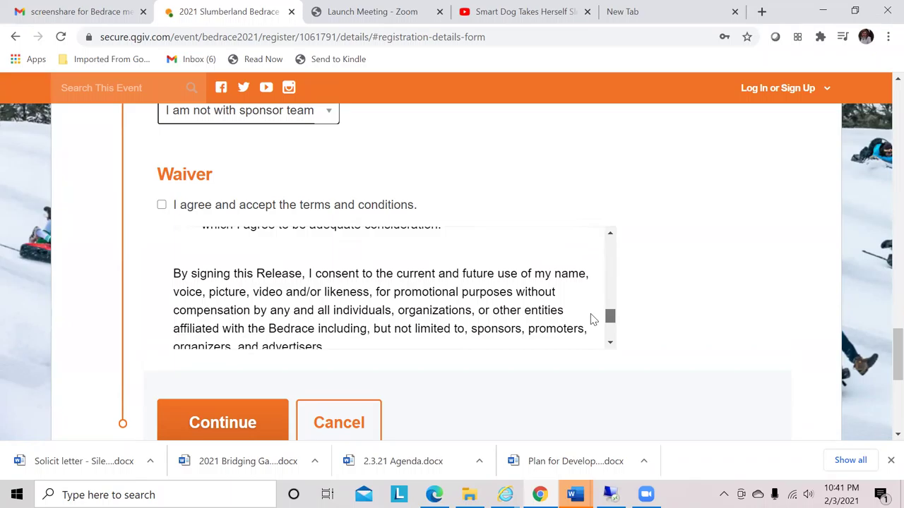
{"action": "left_click_drag", "start_coordinate": [593, 319], "coordinate": [593, 319]}
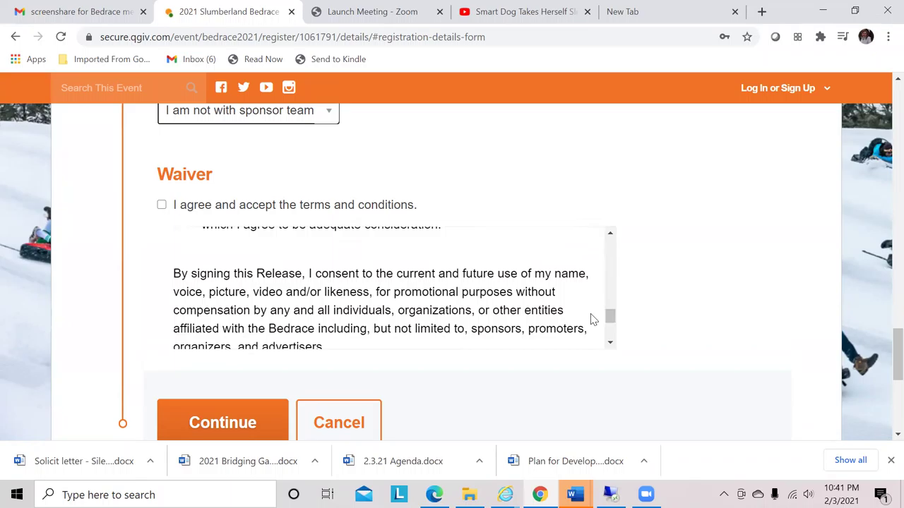
{"action": "left_click", "coordinate": [161, 204]}
{"action": "left_click", "coordinate": [222, 423]}
Submit the $0.00 individual registration with Complete Registration
{"action": "scroll", "coordinate": [882, 178], "scroll_direction": "down", "scroll_amount": 3}
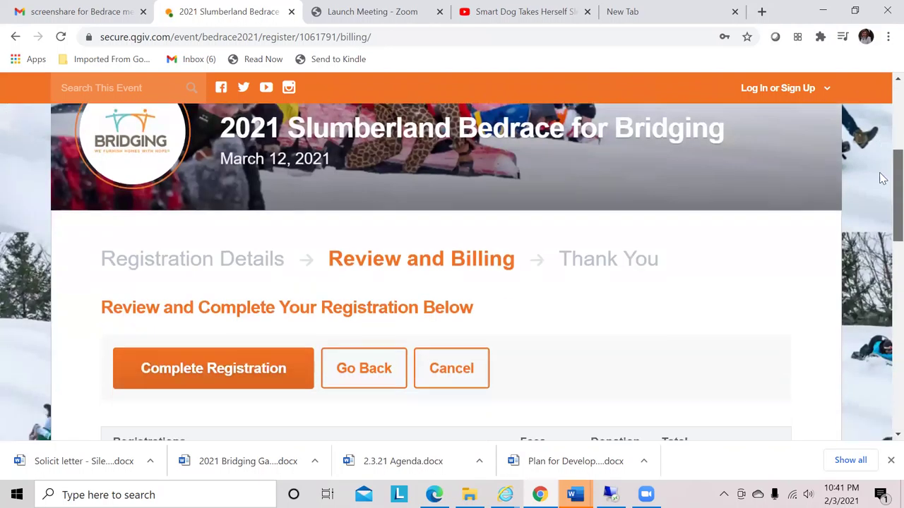
{"action": "scroll", "coordinate": [875, 184], "scroll_direction": "down", "scroll_amount": 2}
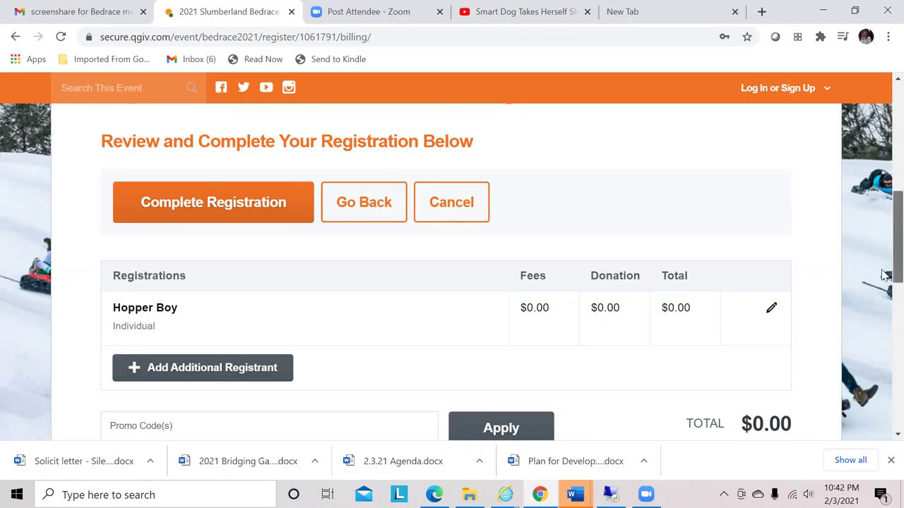
{"action": "left_click_drag", "start_coordinate": [885, 276], "coordinate": [885, 341]}
{"action": "left_click", "coordinate": [249, 370]}
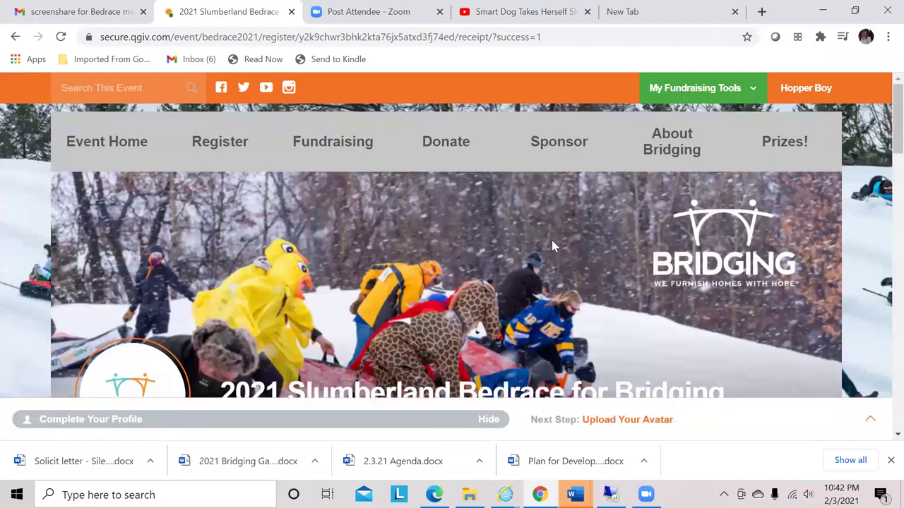
Show the My Fundraising Tools menu with its dashboard, page and sharing options
{"action": "mouse_move", "coordinate": [729, 102]}
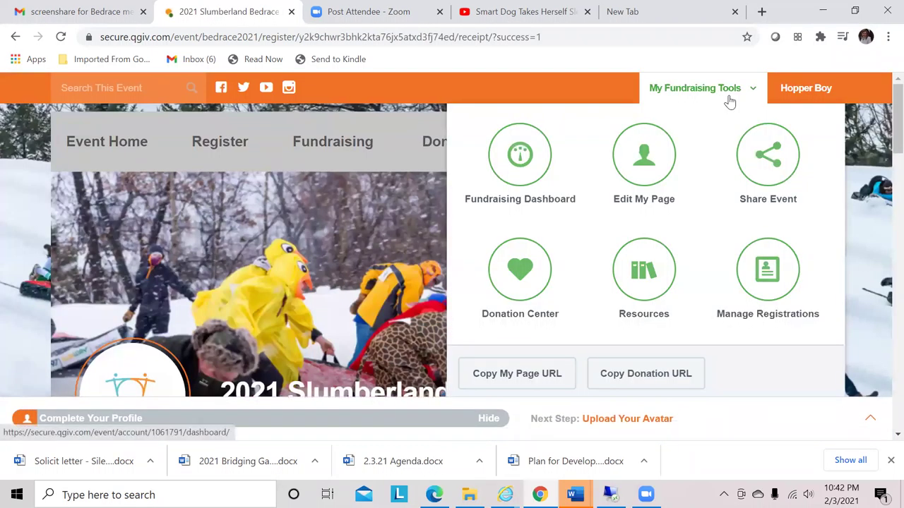